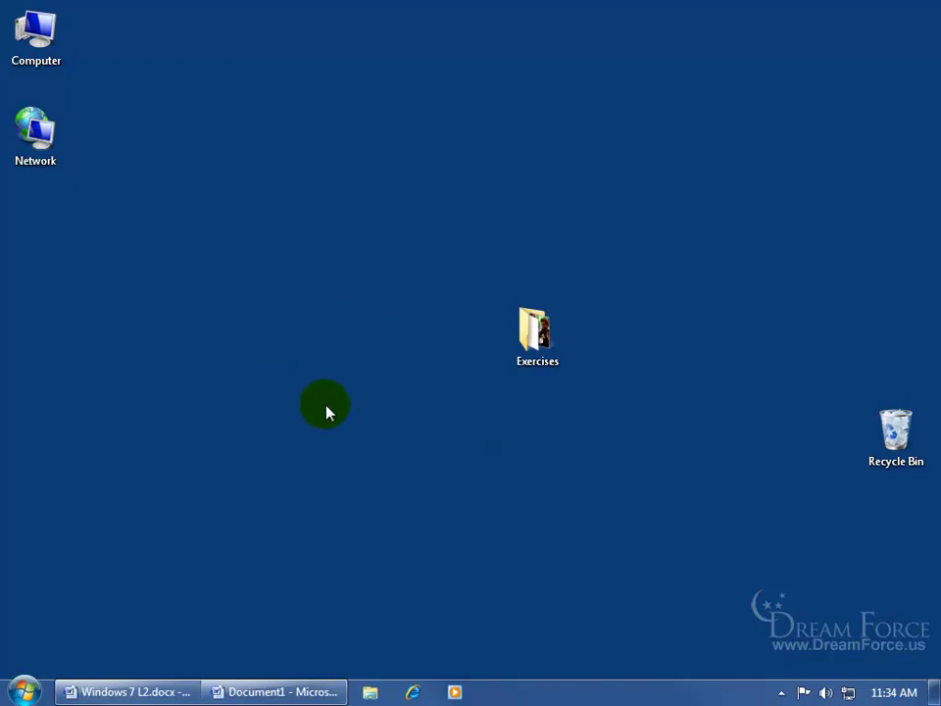
# Step: Start creating a new shortcut on an empty area of the desktop
pyautogui.rightClick(324, 394)
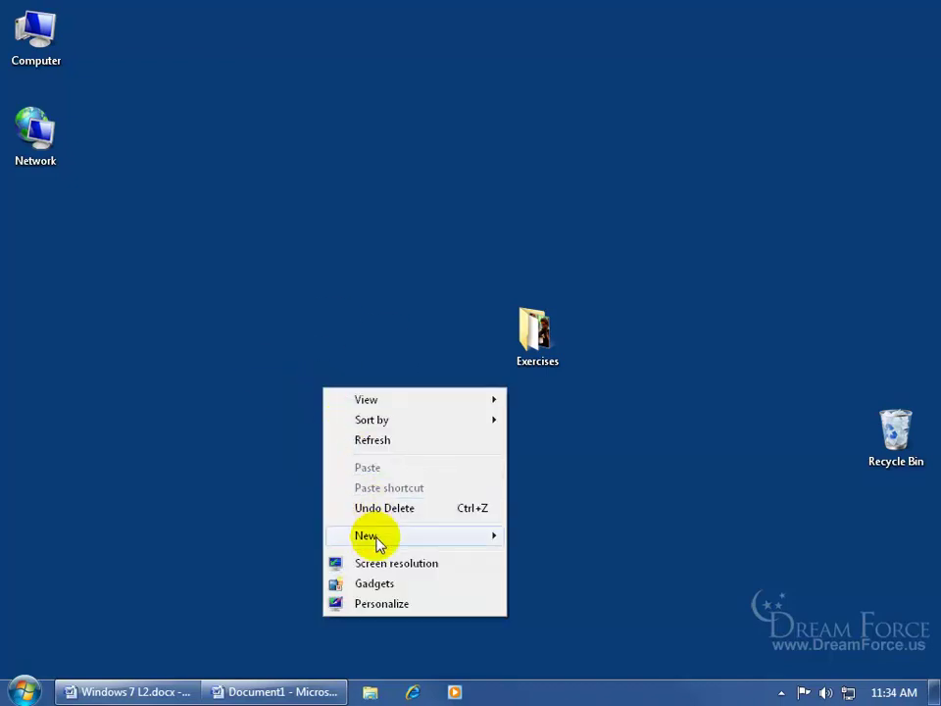
pyautogui.moveTo(376, 542)
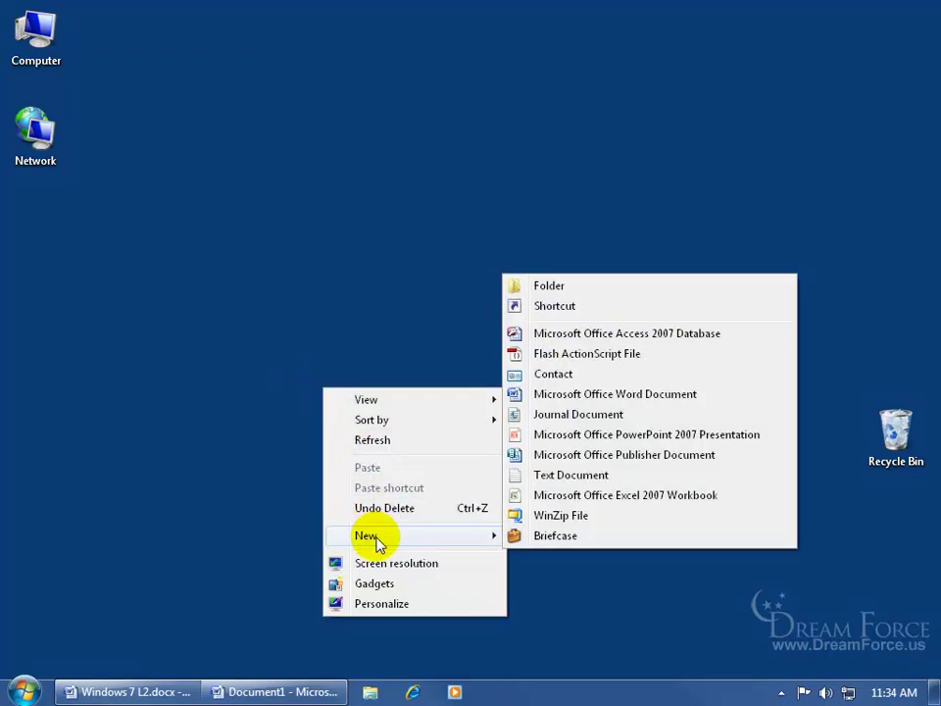
pyautogui.click(565, 308)
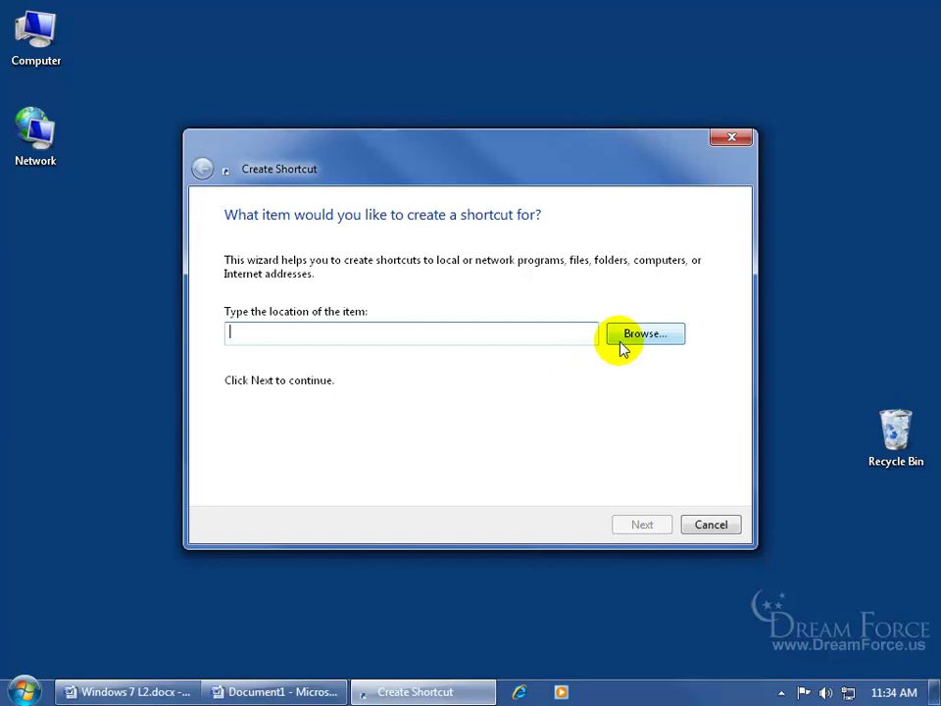
# Step: Switch to the Document1 Word window and copy the command line C:\Windows\system32\rundll32.exe DwmApi #105
pyautogui.click(291, 693)
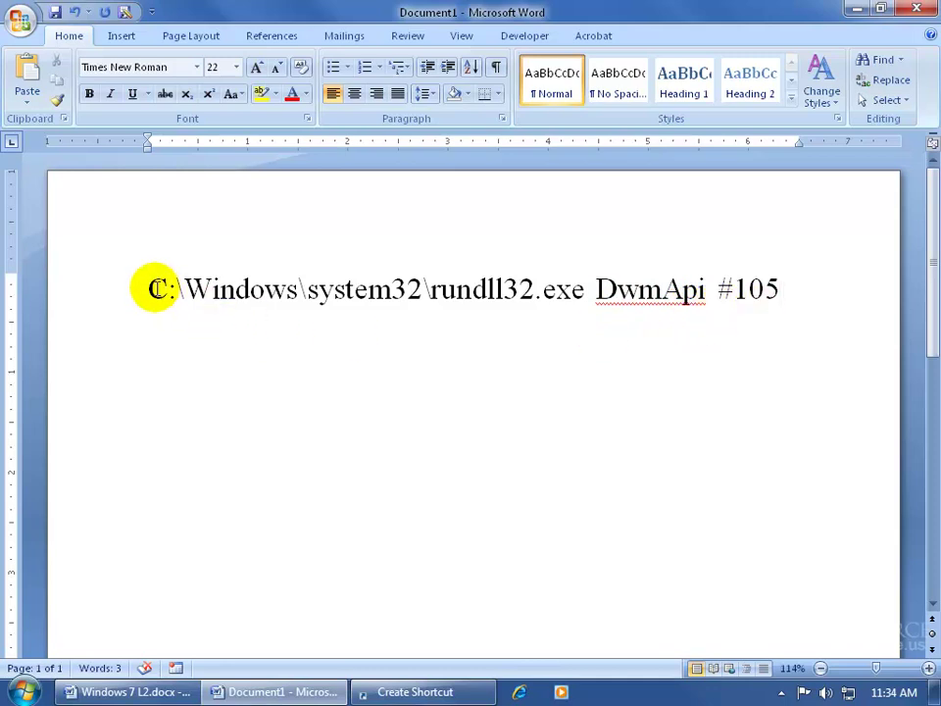
pyautogui.moveTo(154, 288); pyautogui.dragTo(779, 288)
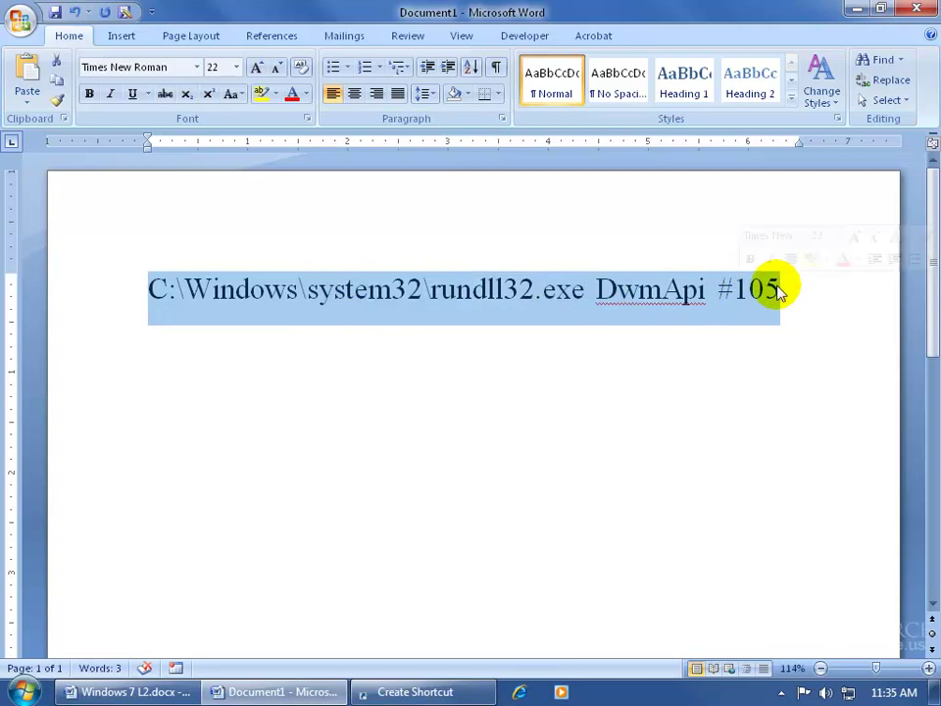
pyautogui.rightClick(716, 294)
pyautogui.click(731, 324)
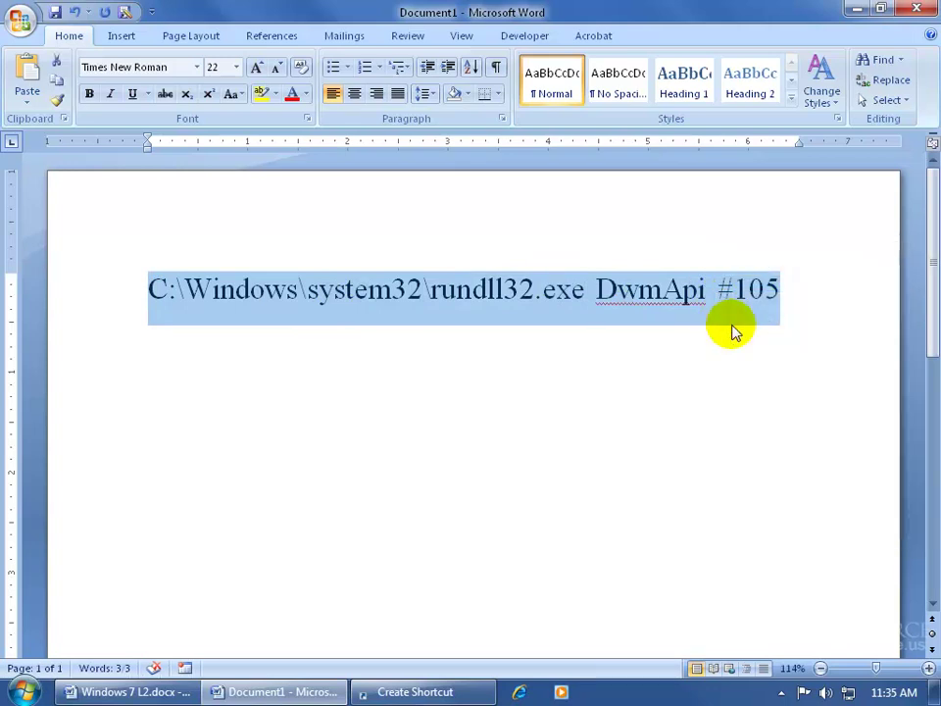
# Step: Paste the copied command as the shortcut's item location, name the shortcut "Switch Between Widnows" and finish creating it
pyautogui.click(412, 690)
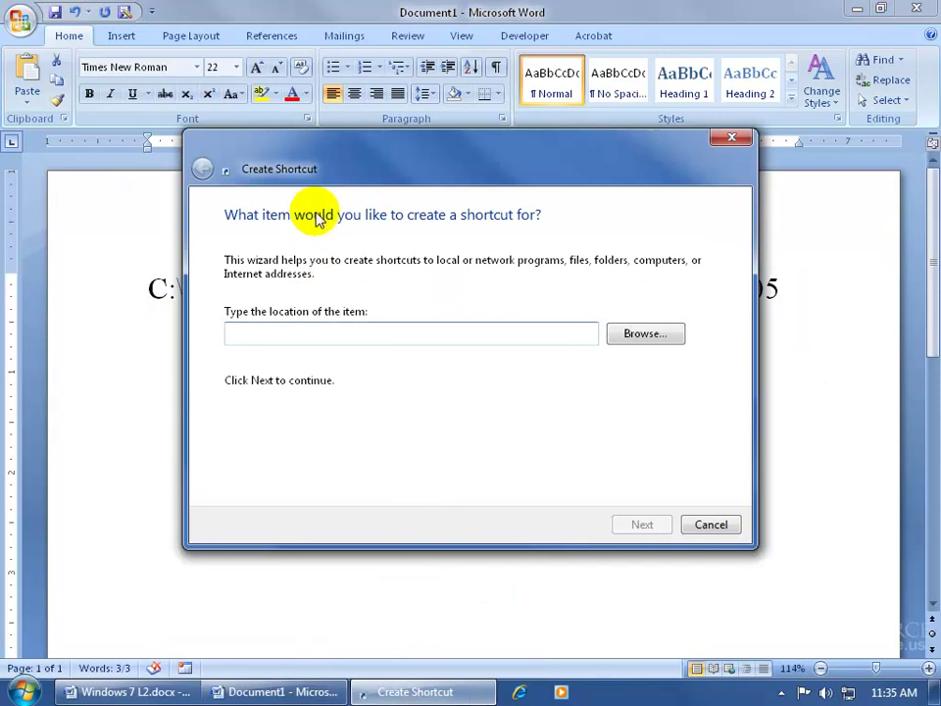
pyautogui.rightClick(250, 333)
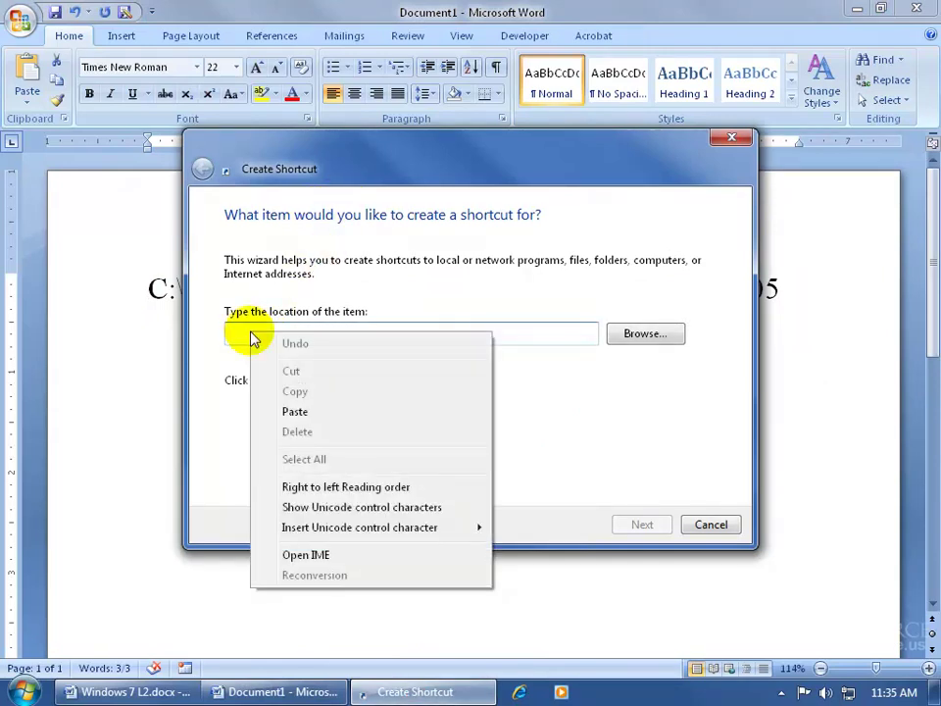
pyautogui.click(294, 412)
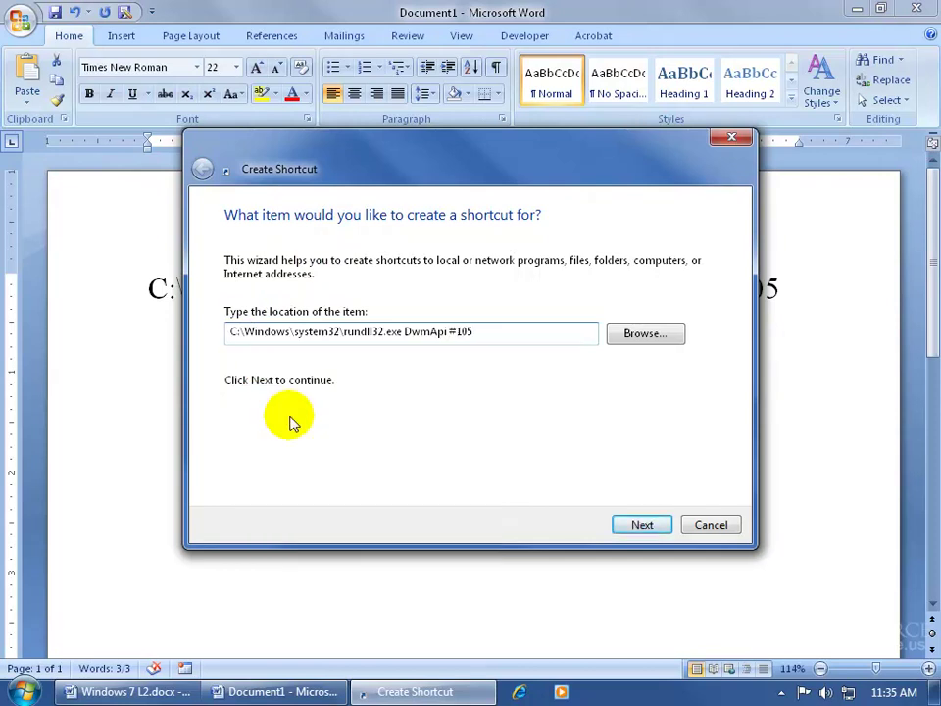
pyautogui.click(639, 525)
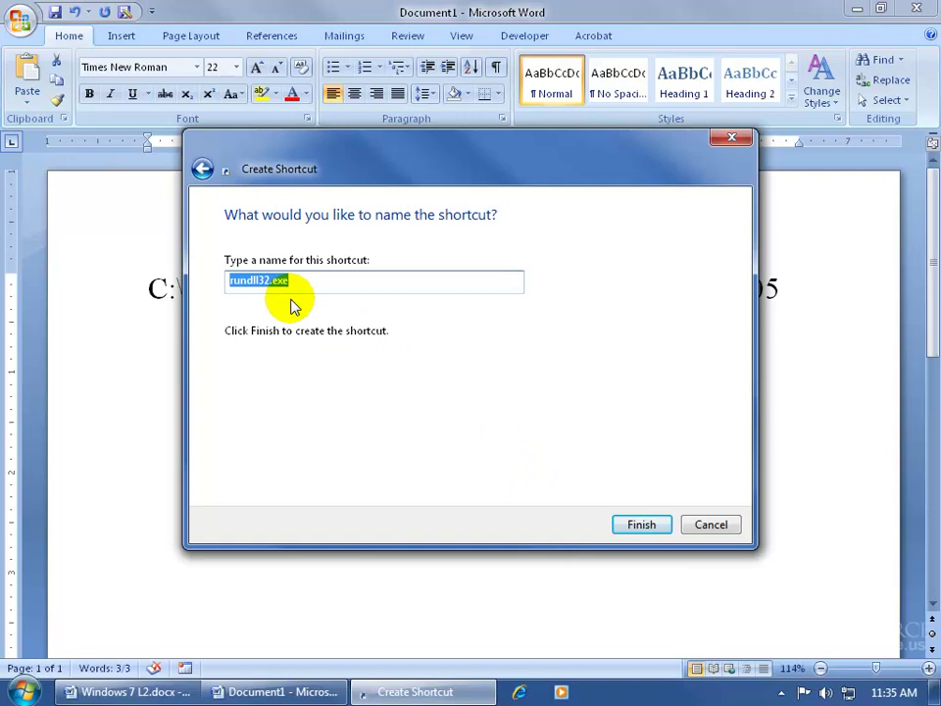
pyautogui.write('Switch Between Widnows')
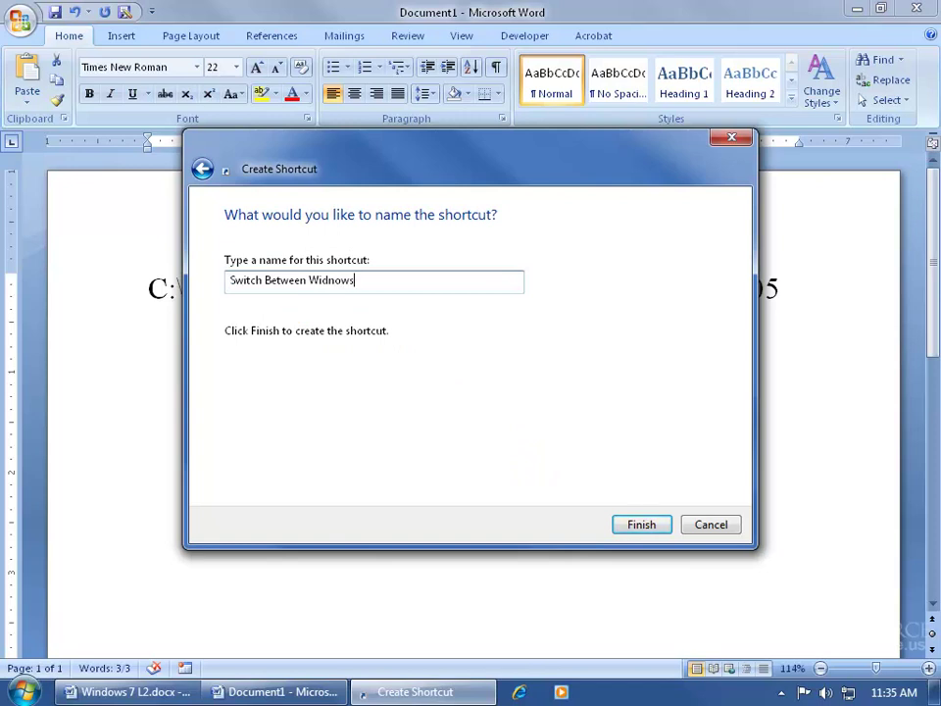
pyautogui.click(647, 530)
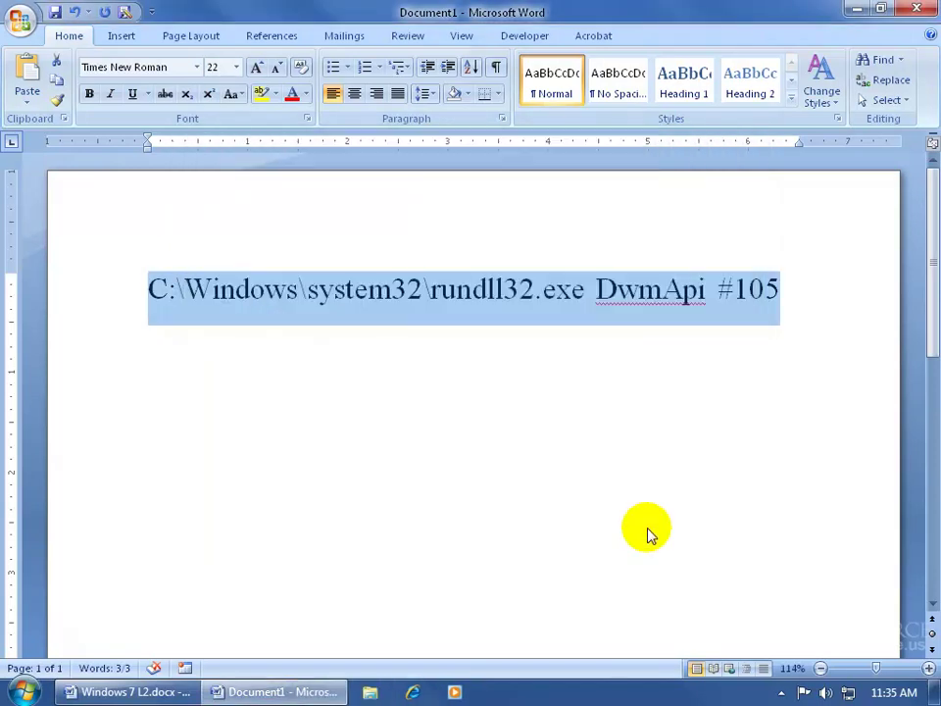
# Step: Close Document1 without saving and move the new shortcut to an empty desktop spot below the Exercises folder
pyautogui.click(919, 9)
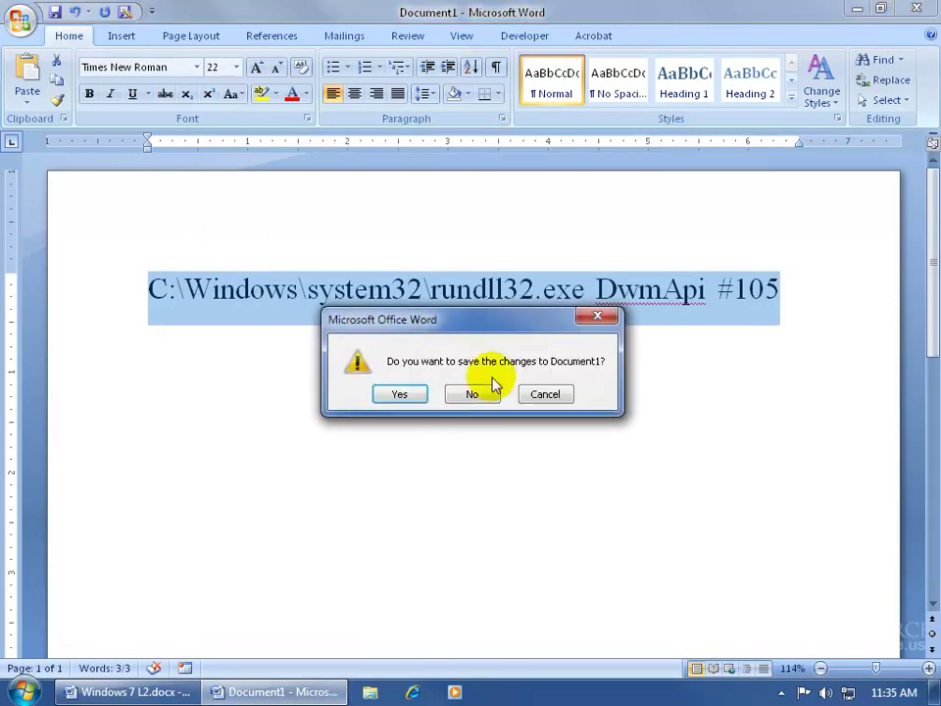
pyautogui.click(483, 393)
pyautogui.click(319, 439)
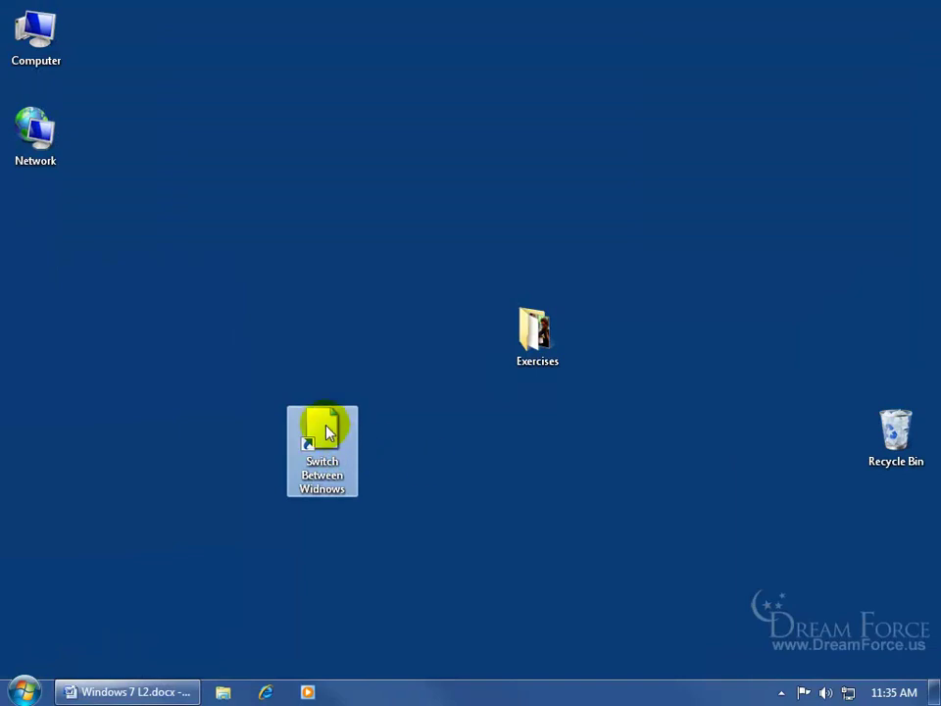
pyautogui.moveTo(323, 428); pyautogui.dragTo(642, 606)
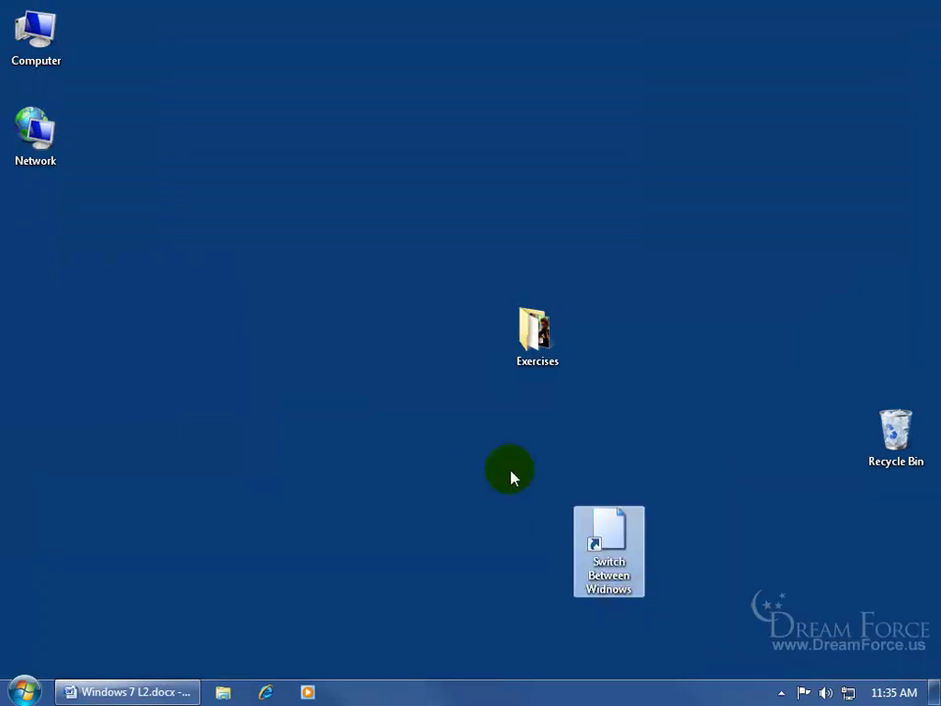
# Step: Open the Exercises folder and Computer windows, and move the Computer window up to uncover the new shortcut
pyautogui.doubleClick(537, 336)
pyautogui.doubleClick(35, 37)
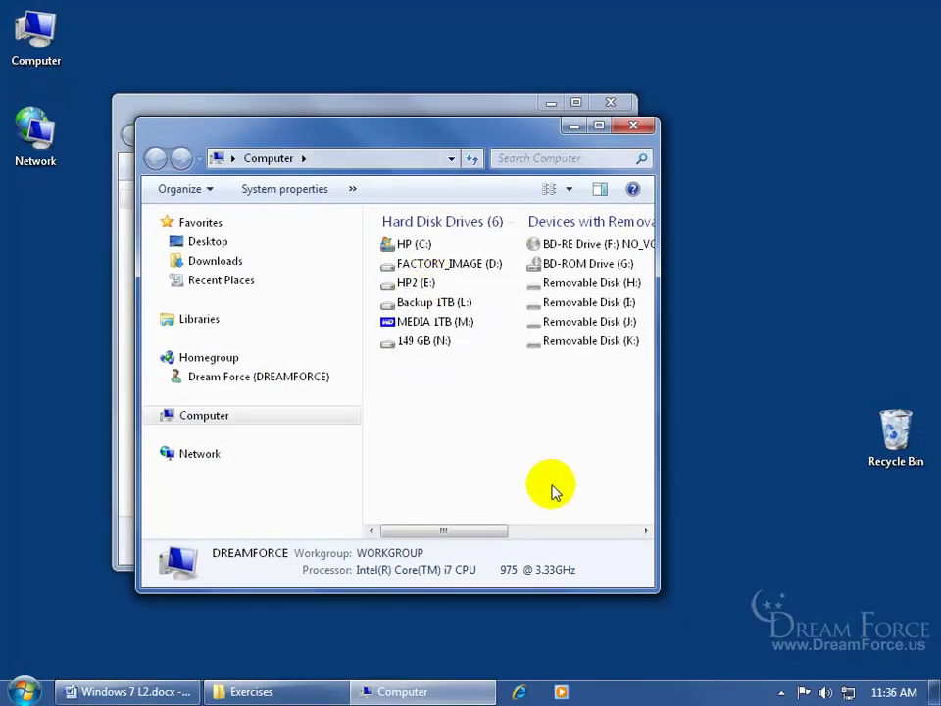
pyautogui.moveTo(480, 137); pyautogui.dragTo(502, 72)
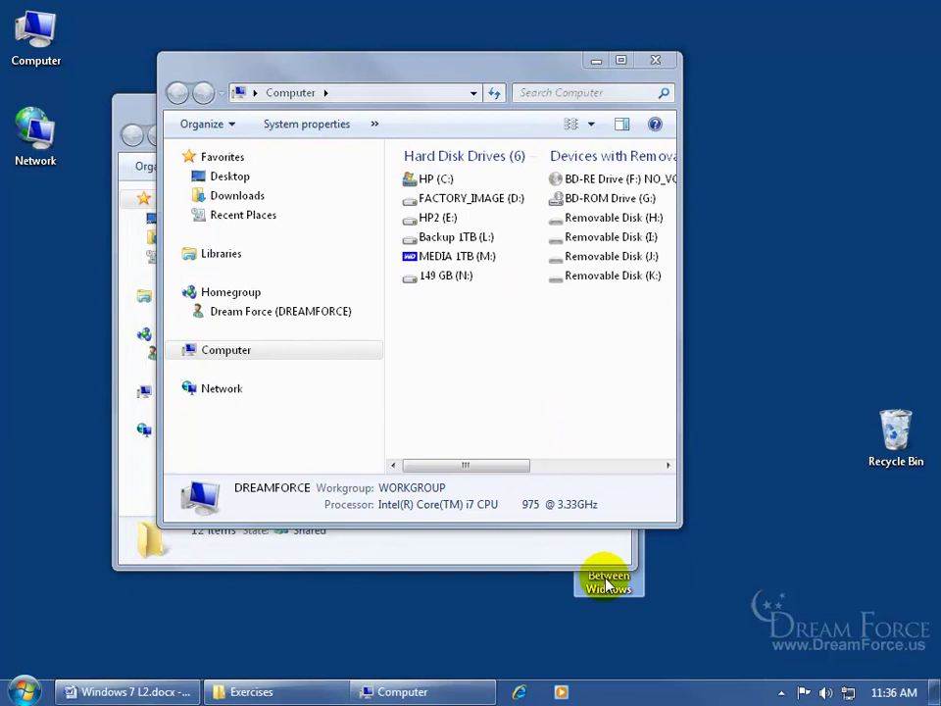
# Step: Cycle through the open windows in the 3D window switcher and bring the Exercises window to the front
pyautogui.press('super+Tab')
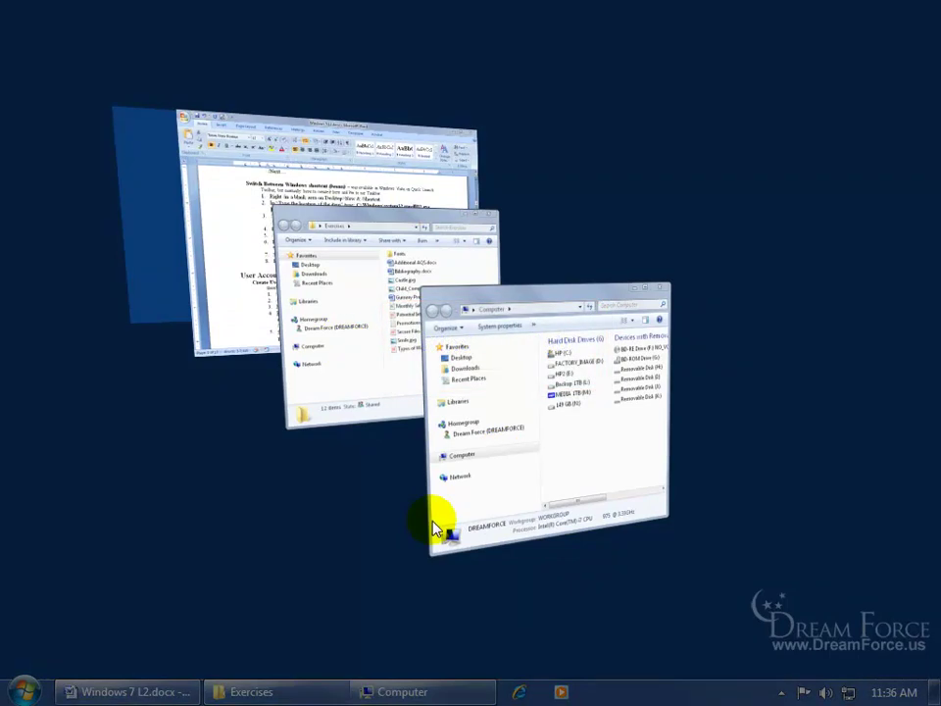
pyautogui.press('ctrl+super+Tab')
pyautogui.press('Tab')
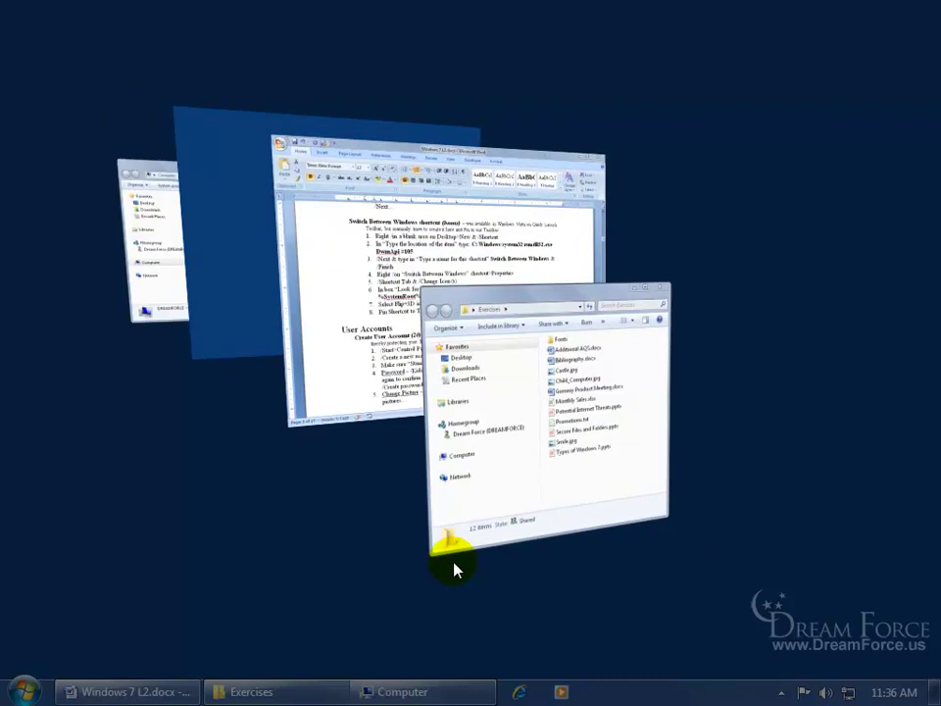
pyautogui.press('Return')
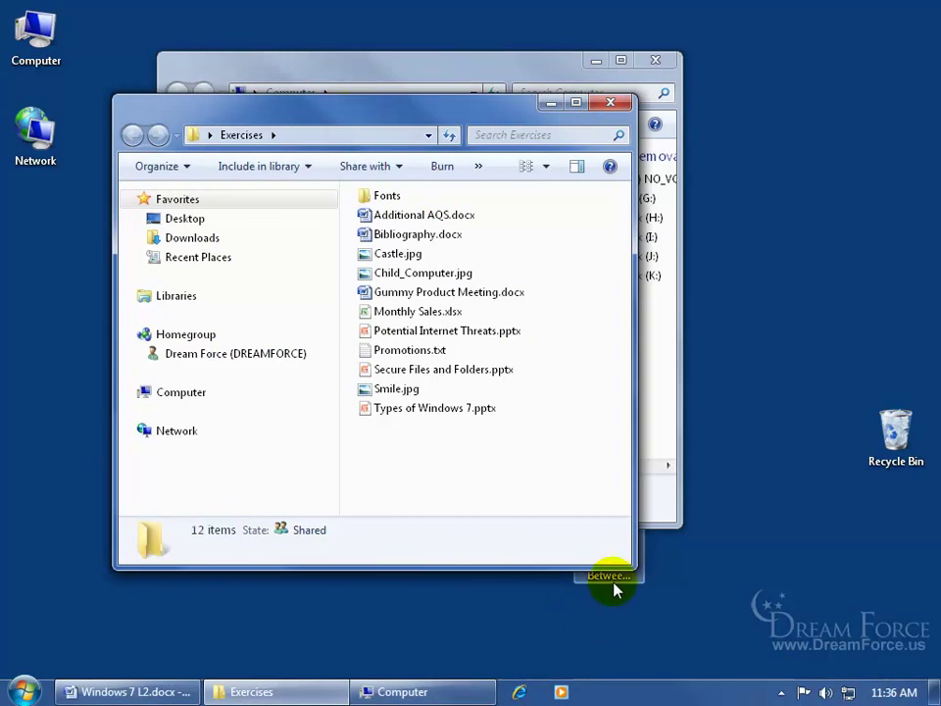
# Step: Pin the Switch Between Widnows shortcut to the taskbar and try the window switcher from there
pyautogui.moveTo(615, 579); pyautogui.dragTo(635, 695)
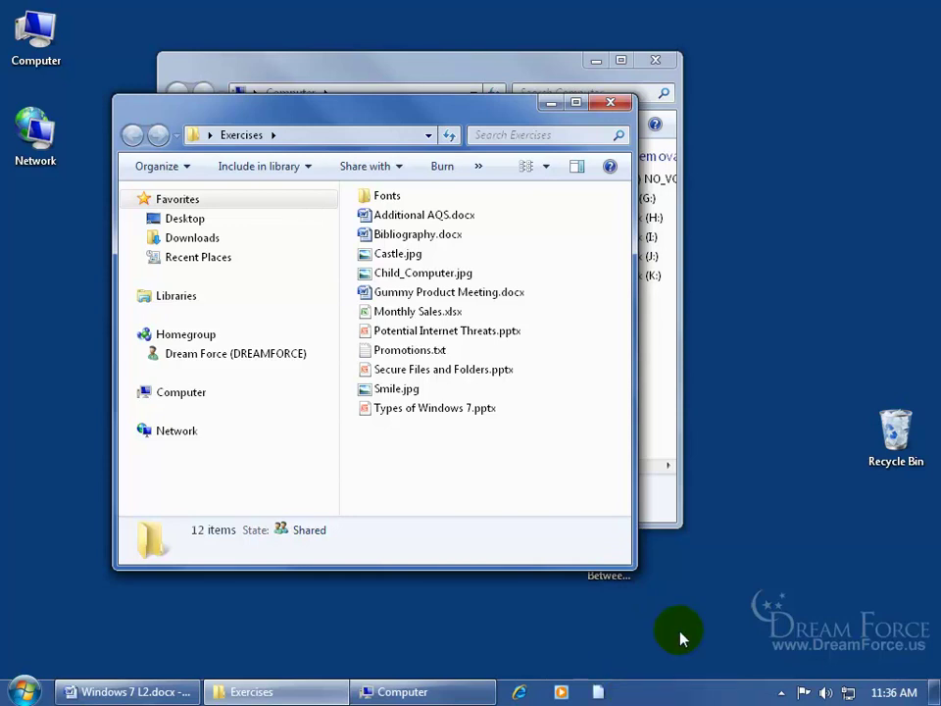
pyautogui.click(599, 692)
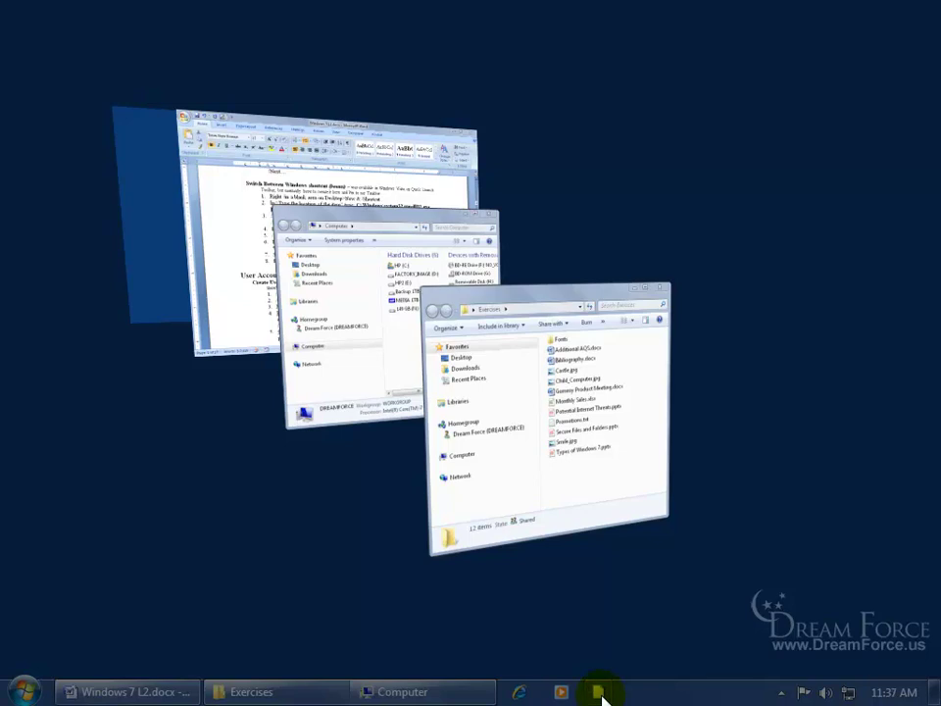
pyautogui.click(599, 692)
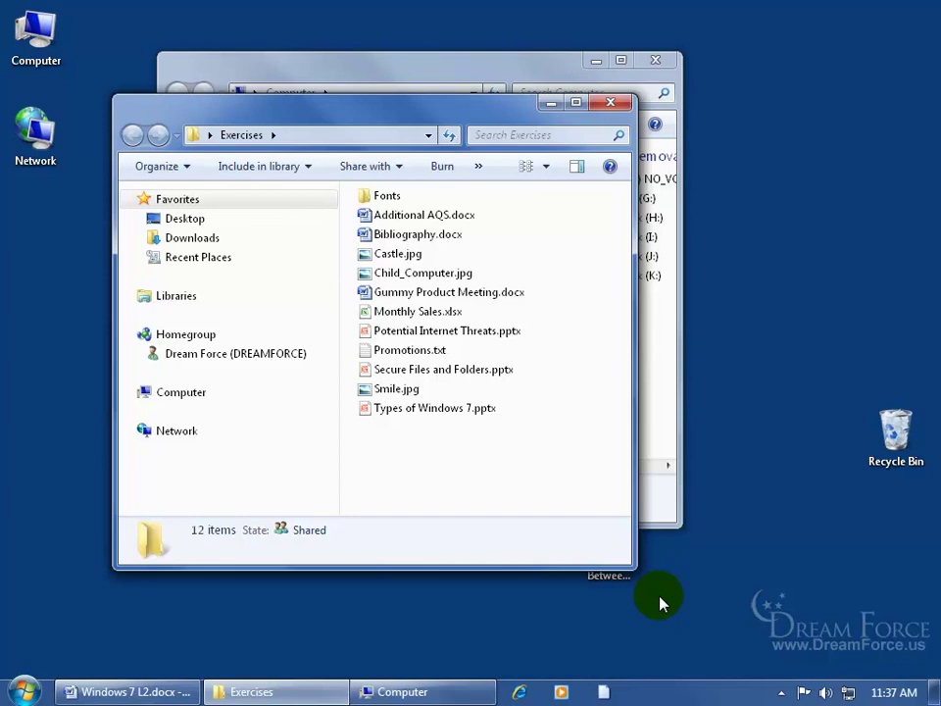
# Step: Open the properties of the Switch Between Widnows desktop shortcut and move the dialog over the Exercises window
pyautogui.click(608, 582)
pyautogui.rightClick(608, 588)
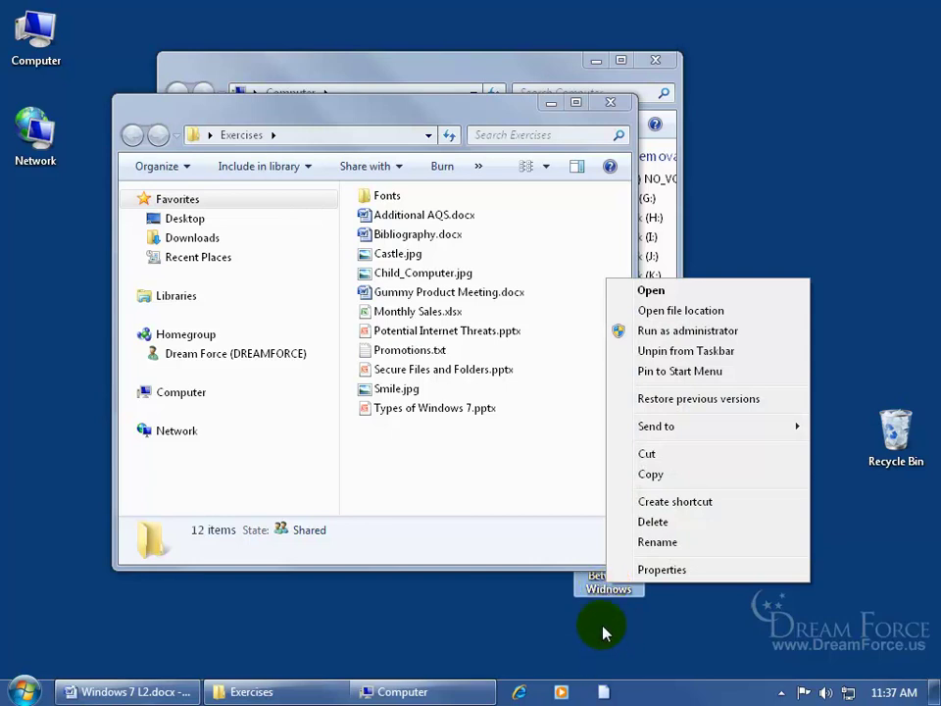
pyautogui.click(652, 569)
pyautogui.moveTo(792, 201); pyautogui.dragTo(501, 130)
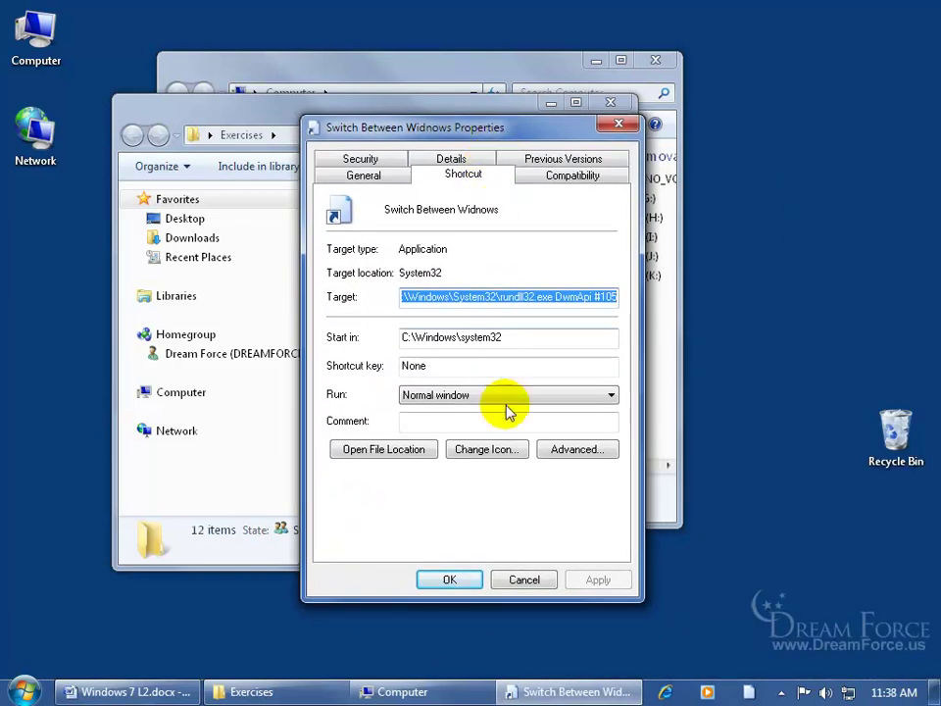
# Step: In the shortcut's icon settings, replace the icon source file path with %SystemRoot%\System32\imageres.dll
pyautogui.click(495, 451)
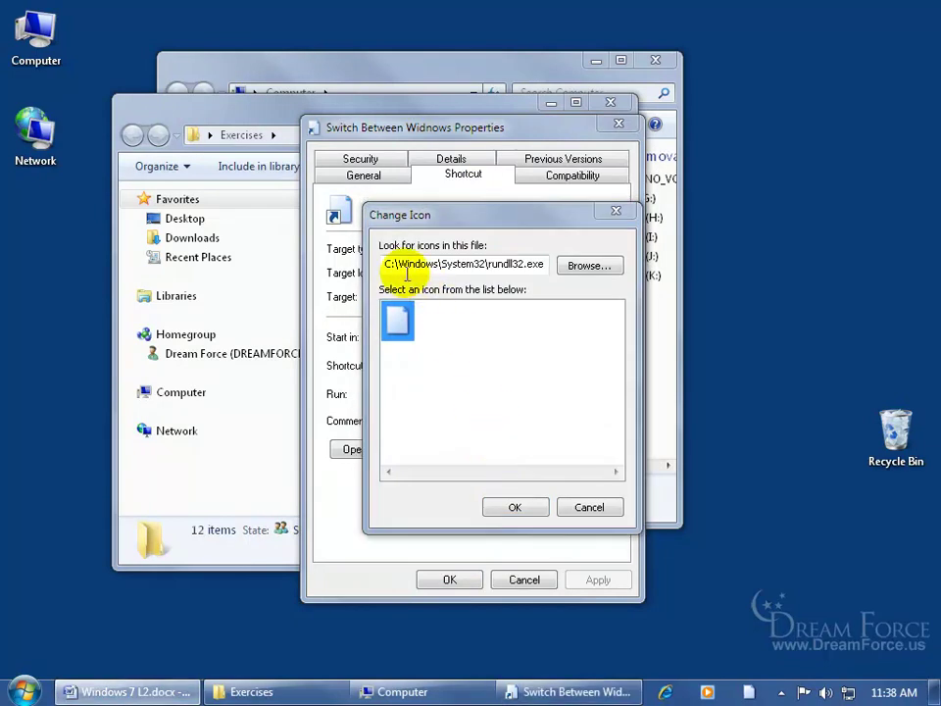
pyautogui.moveTo(382, 263); pyautogui.dragTo(546, 263)
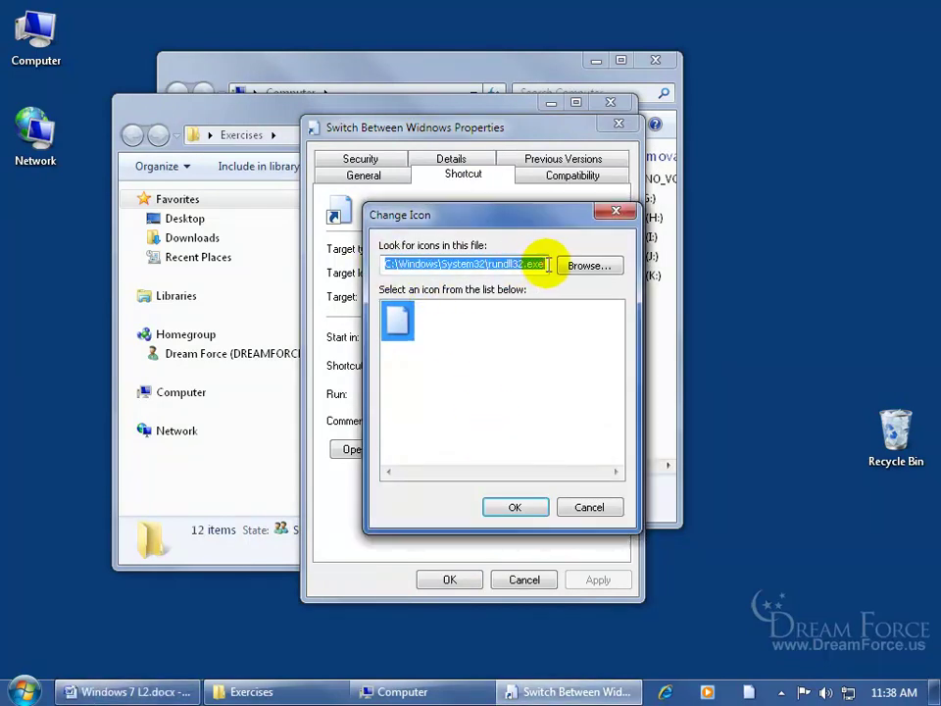
pyautogui.press('Delete')
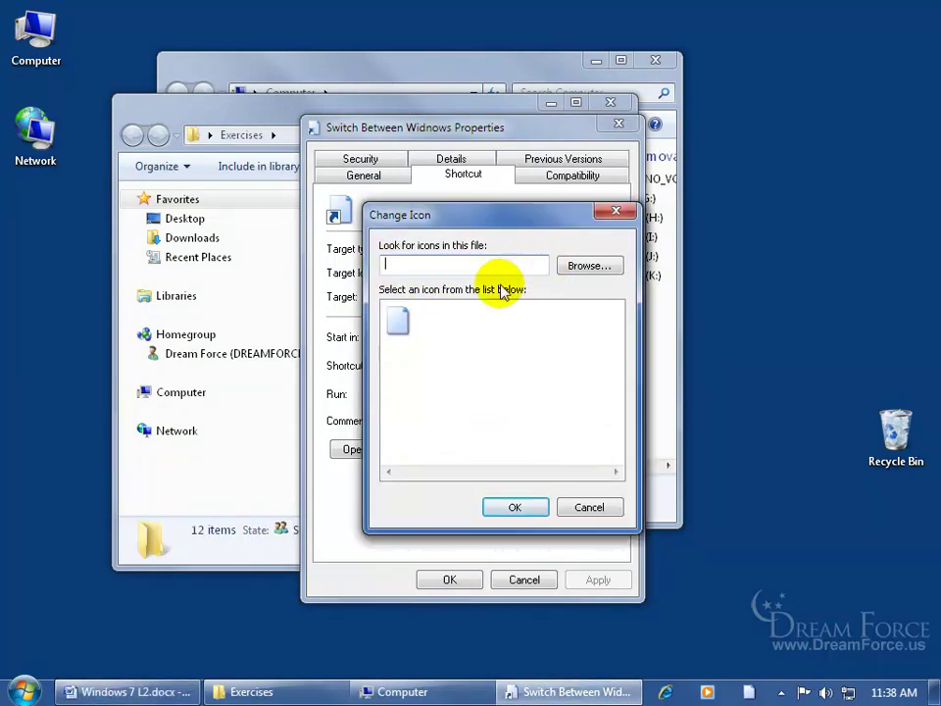
pyautogui.rightClick(428, 263)
pyautogui.click(451, 339)
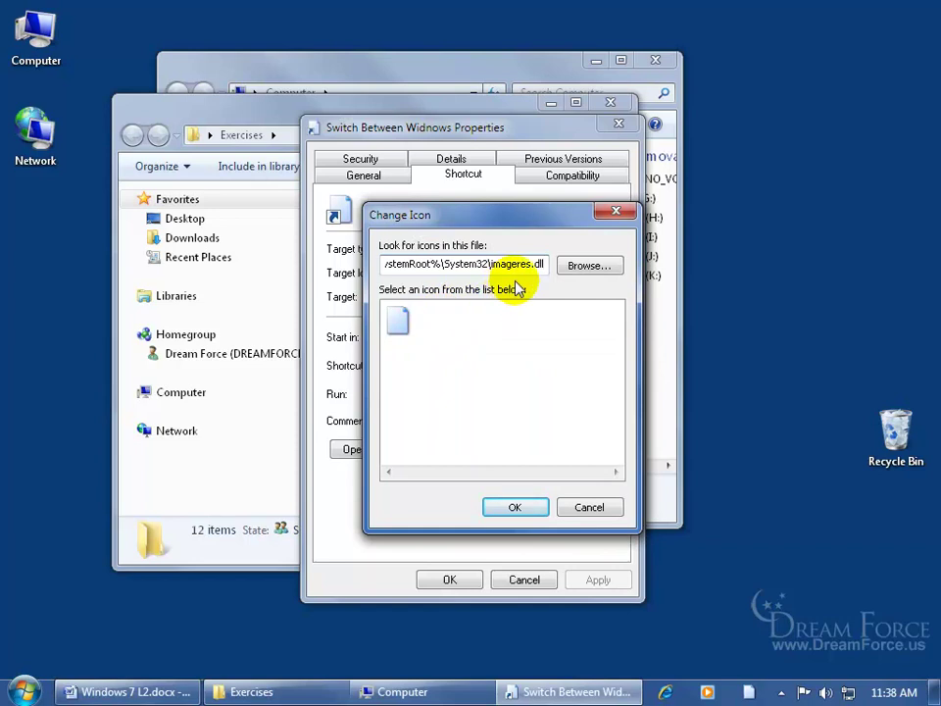
# Step: Create a new blank Word document and paste the icon file path %SystemRoot%\System32\imageres.dll into it
pyautogui.click(158, 643)
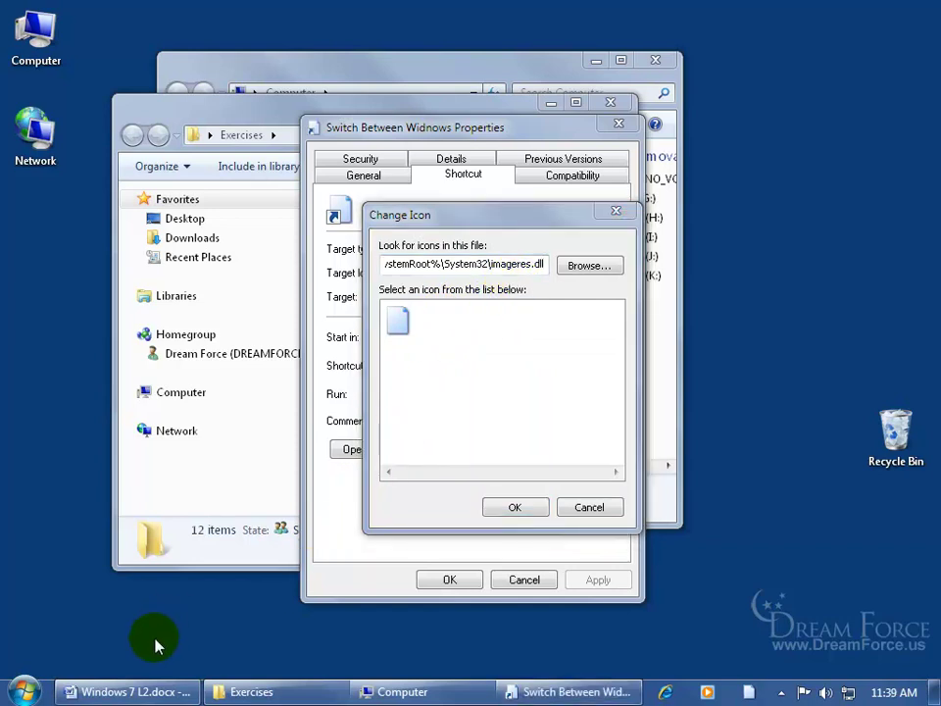
pyautogui.rightClick(138, 692)
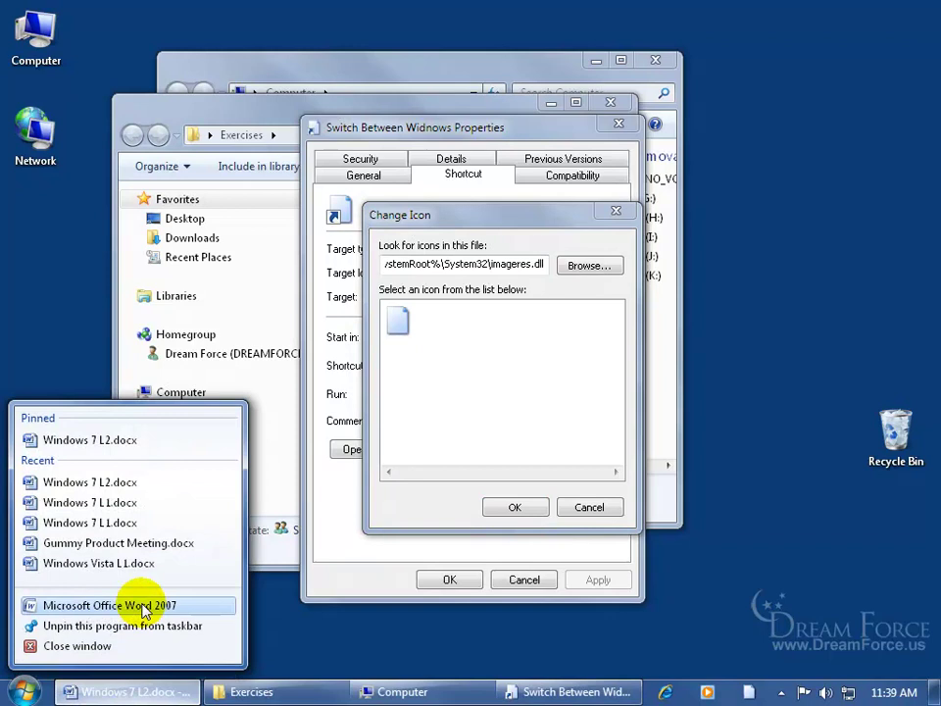
pyautogui.click(142, 607)
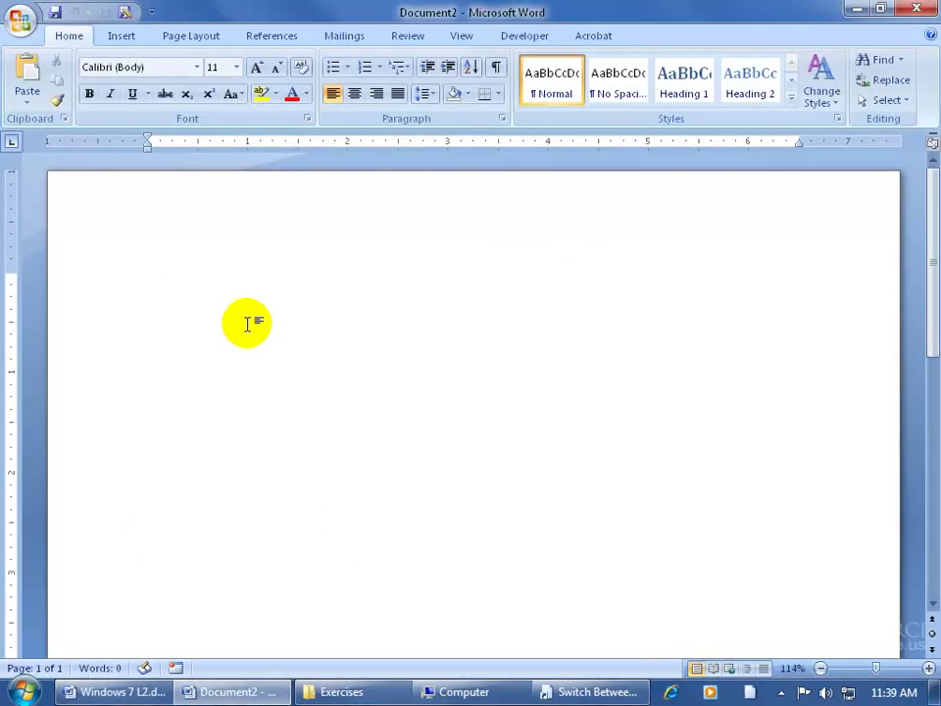
pyautogui.rightClick(163, 278)
pyautogui.click(208, 334)
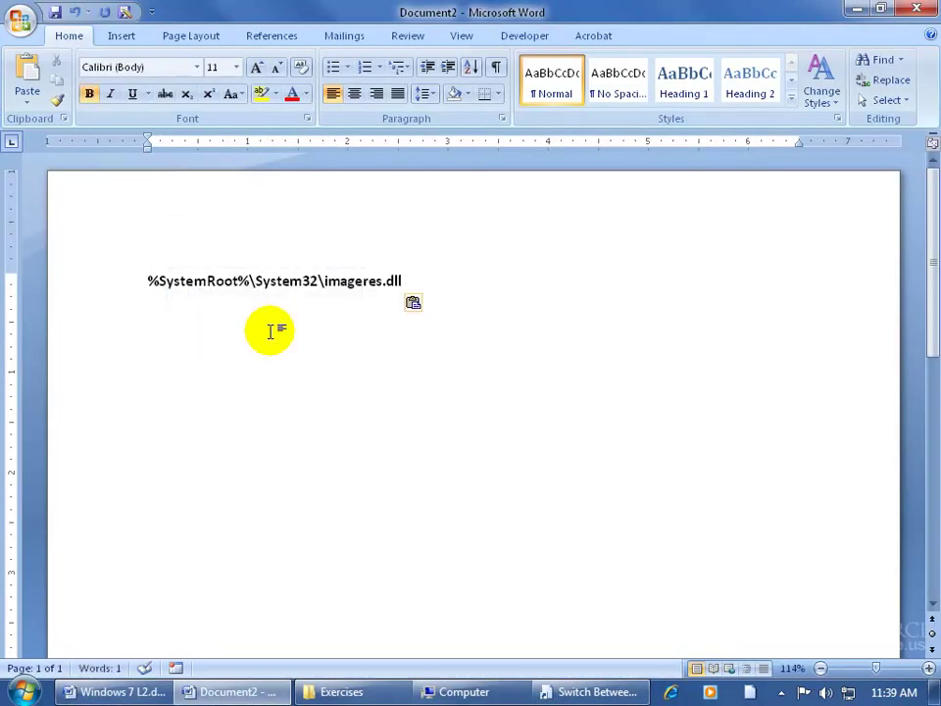
# Step: Enlarge the pasted icon path to 24 pt, and close the Word document without saving it
pyautogui.hotkey('ctrl', 'a')
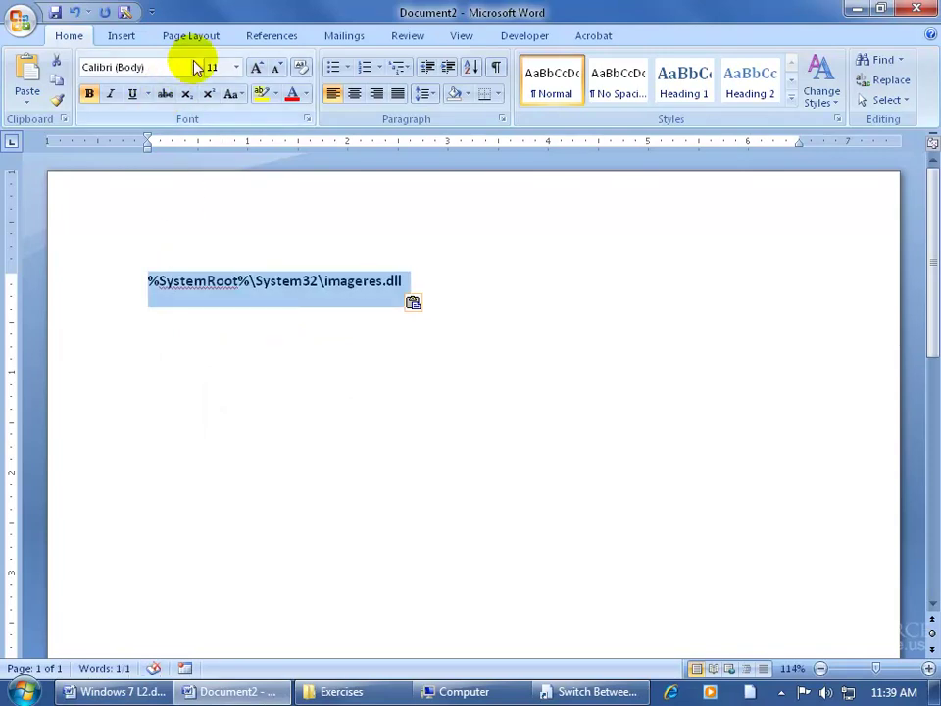
pyautogui.click(235, 67)
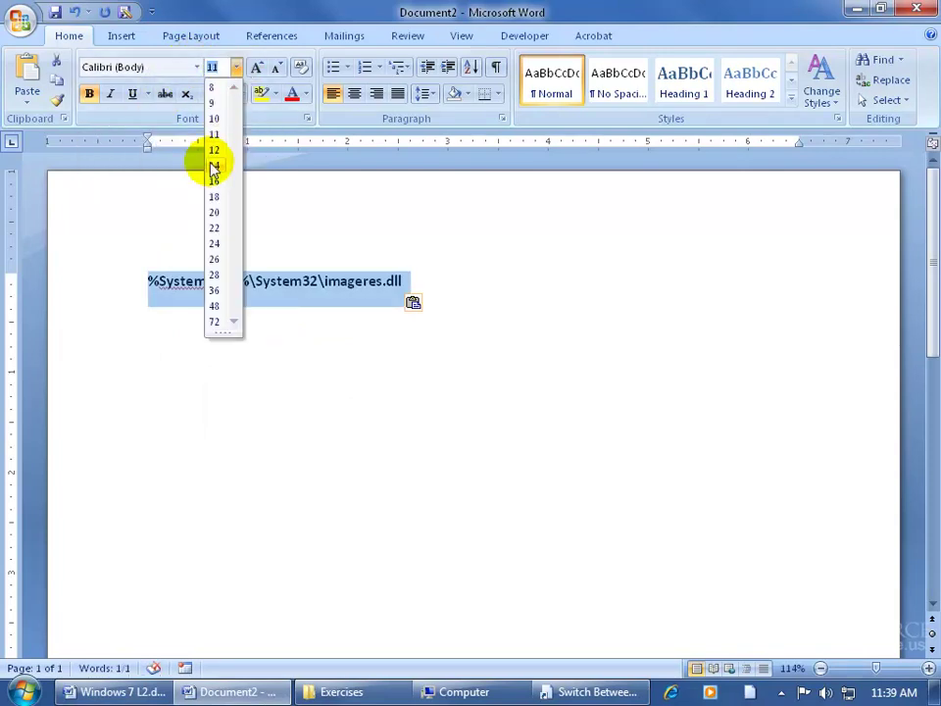
pyautogui.click(218, 242)
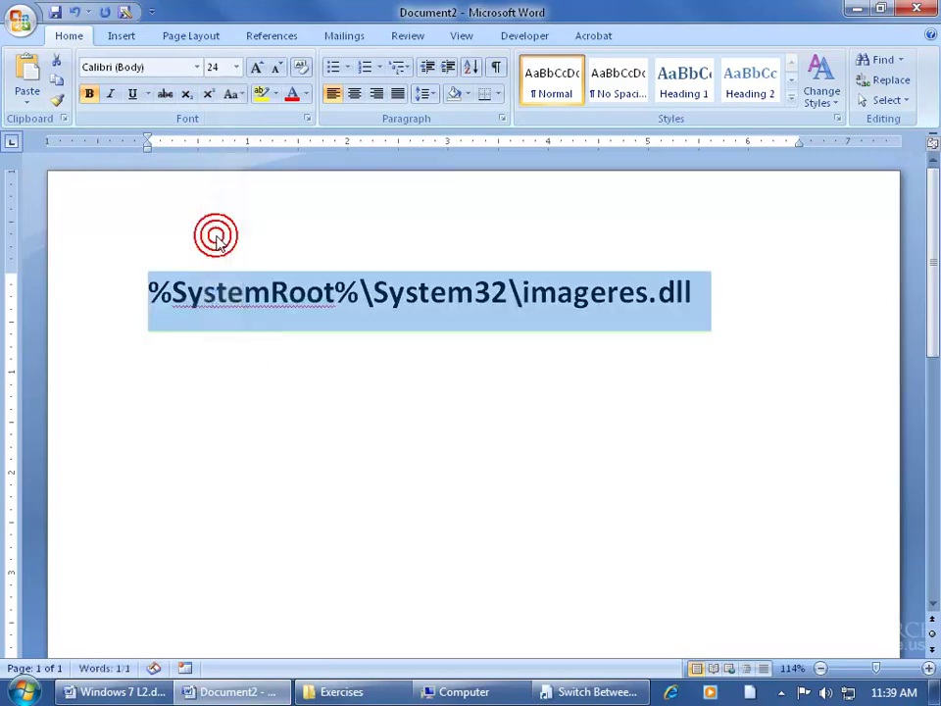
pyautogui.click(329, 246)
pyautogui.click(159, 331)
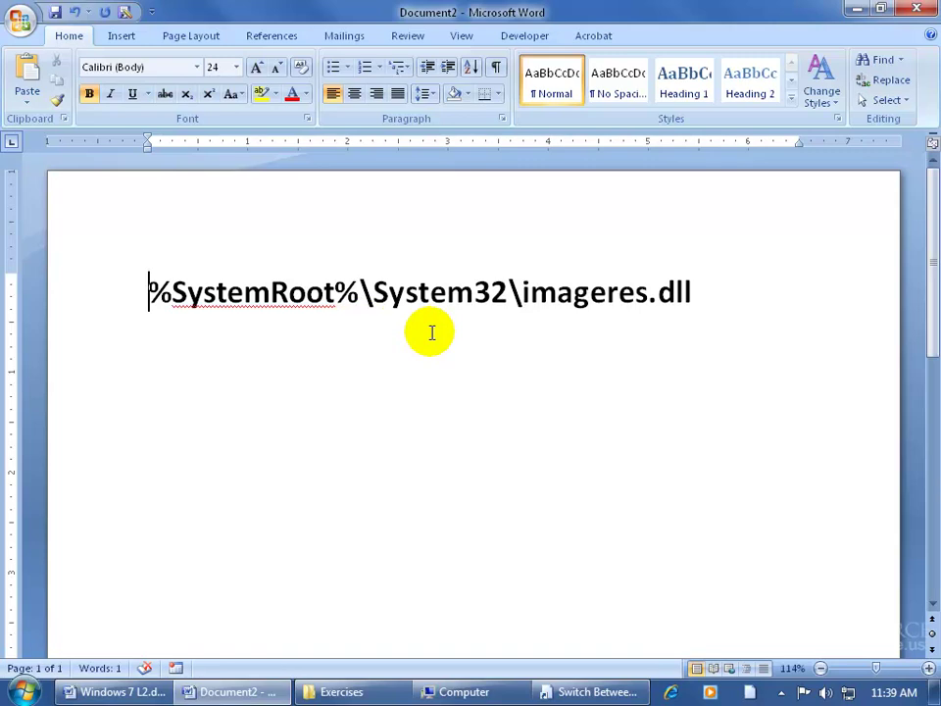
pyautogui.click(923, 10)
pyautogui.click(472, 394)
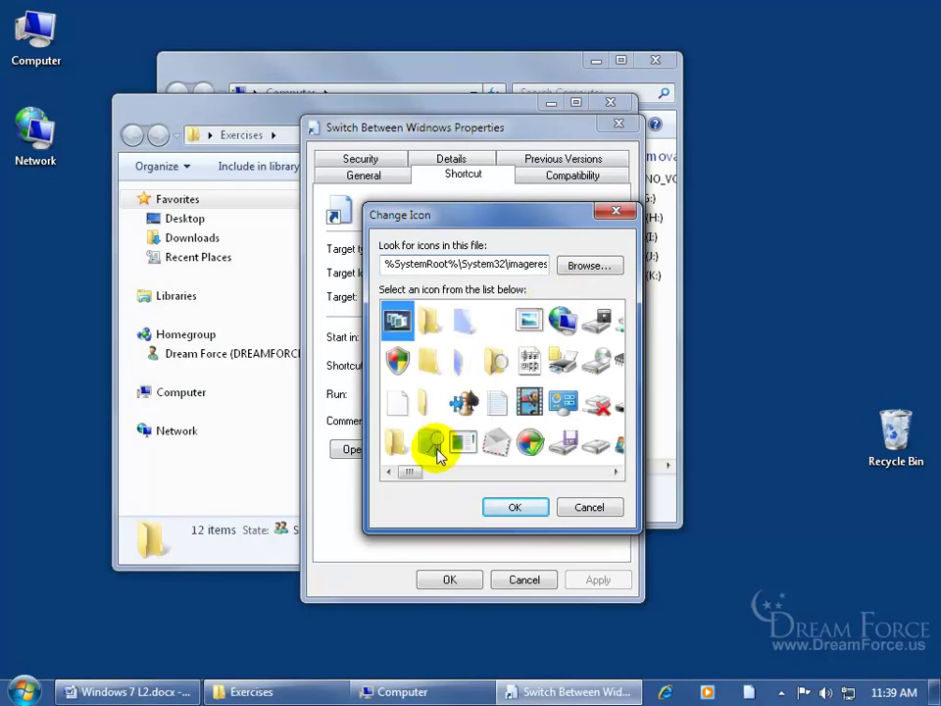
# Step: Apply the stacked-windows icon from imageres.dll to the shortcut, and close its properties along with the Exercises and Computer windows
pyautogui.doubleClick(397, 324)
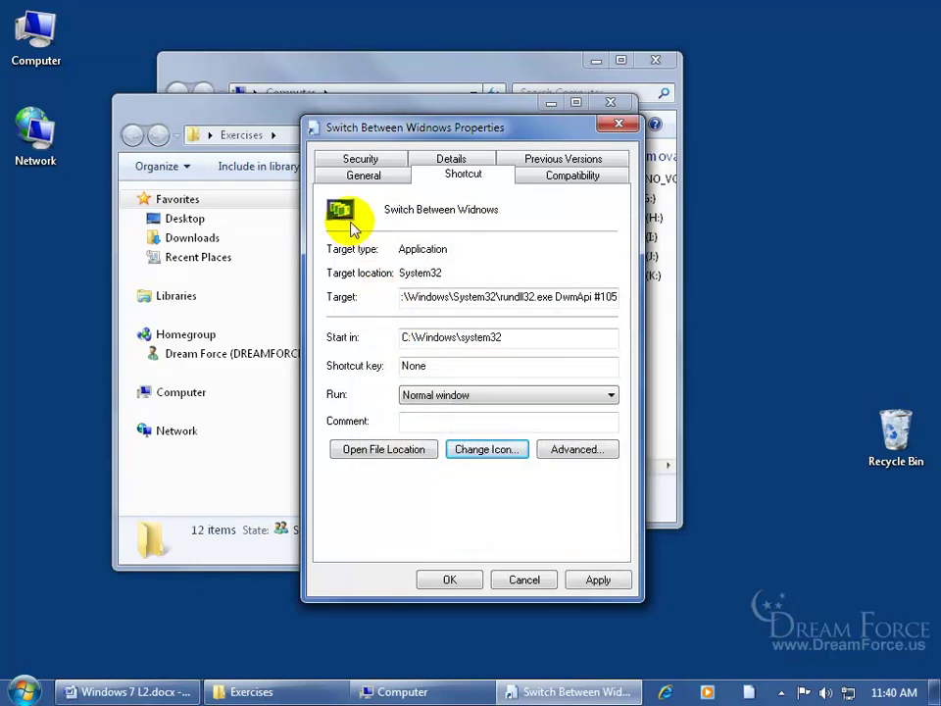
pyautogui.click(446, 577)
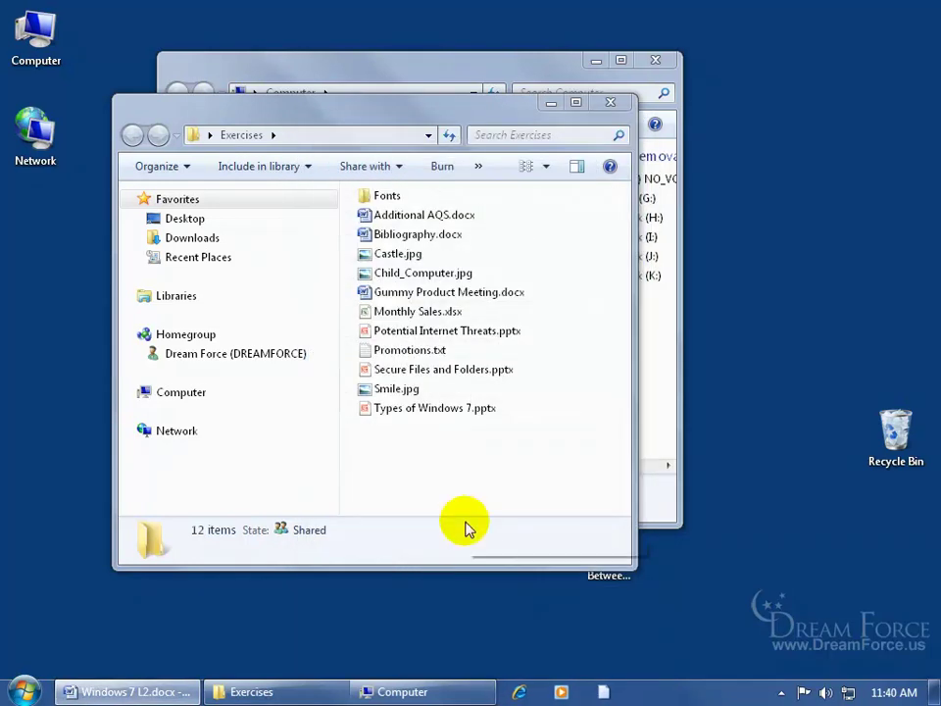
pyautogui.click(612, 102)
pyautogui.click(647, 58)
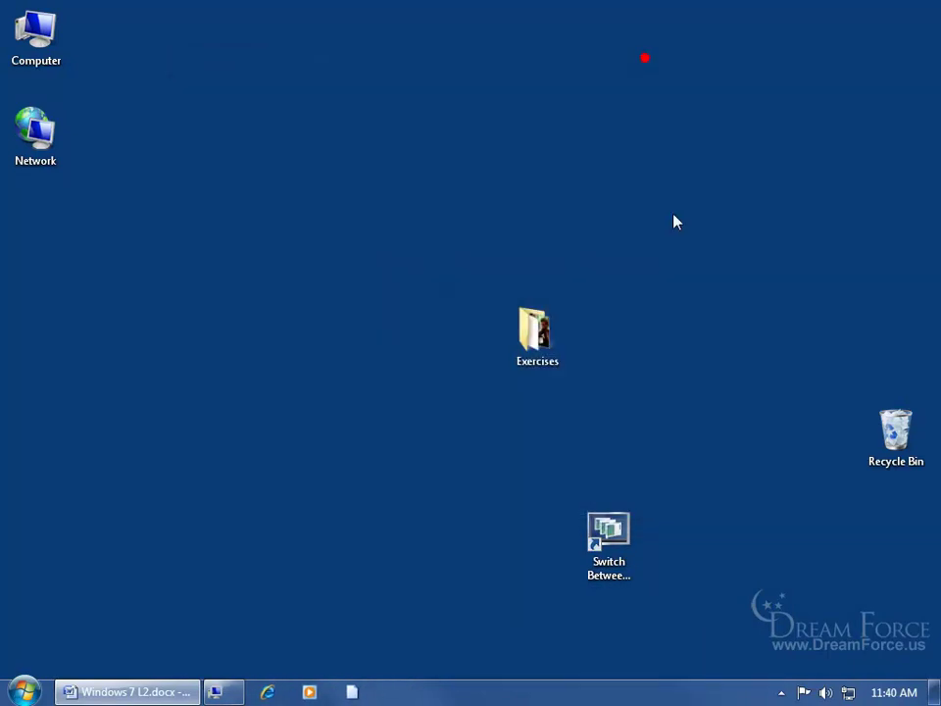
# Step: Replace the old blank-icon taskbar pin by unpinning it and pinning the Switch Between Widnows desktop shortcut again
pyautogui.click(633, 520)
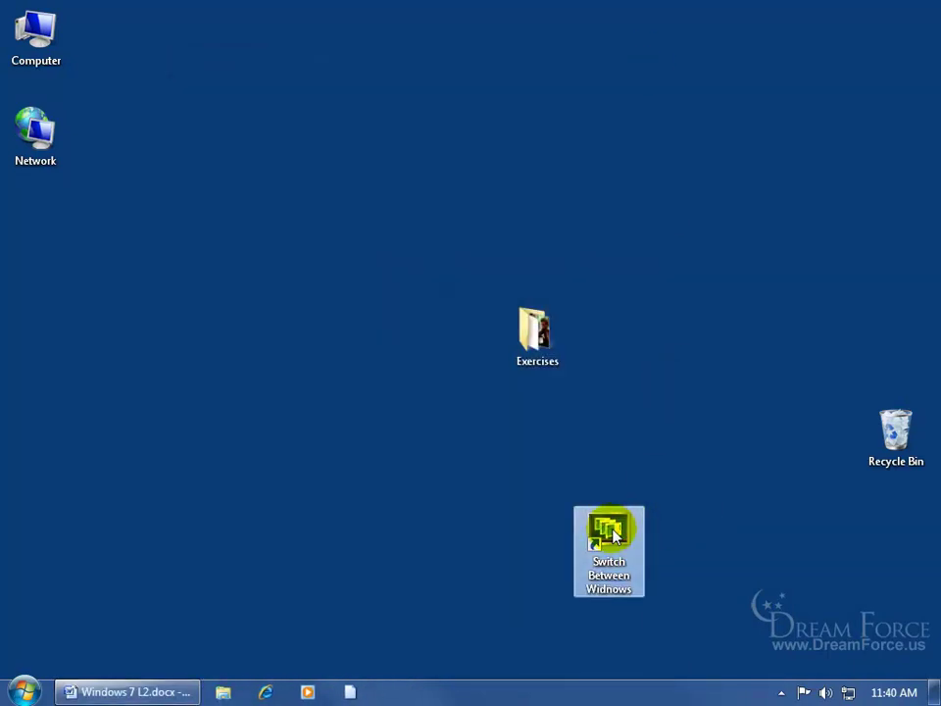
pyautogui.moveTo(614, 534); pyautogui.dragTo(596, 544)
pyautogui.click(350, 692)
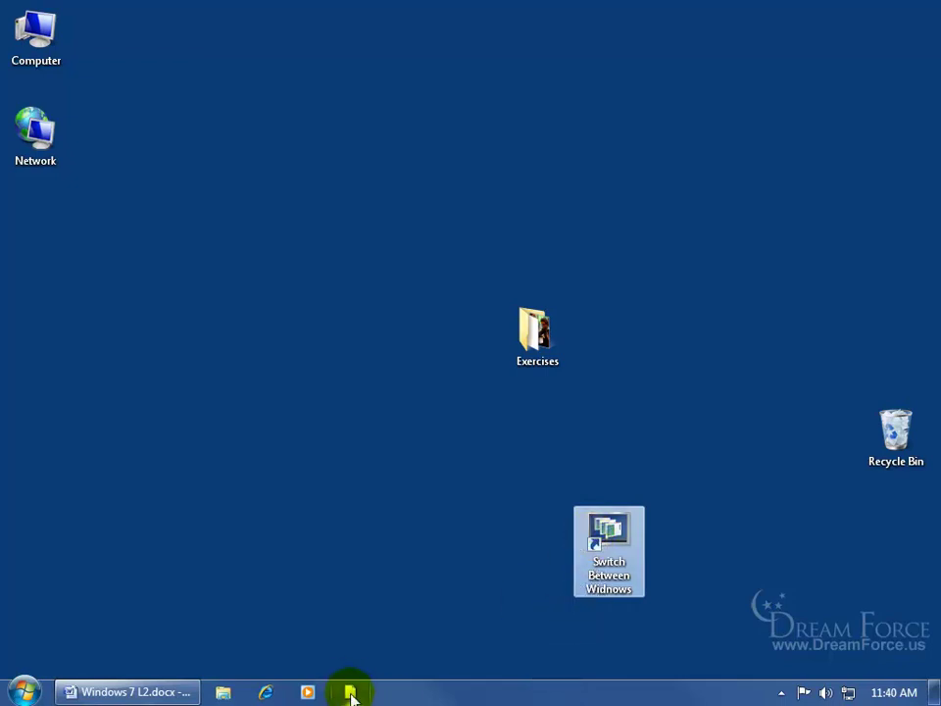
pyautogui.rightClick(350, 692)
pyautogui.click(351, 651)
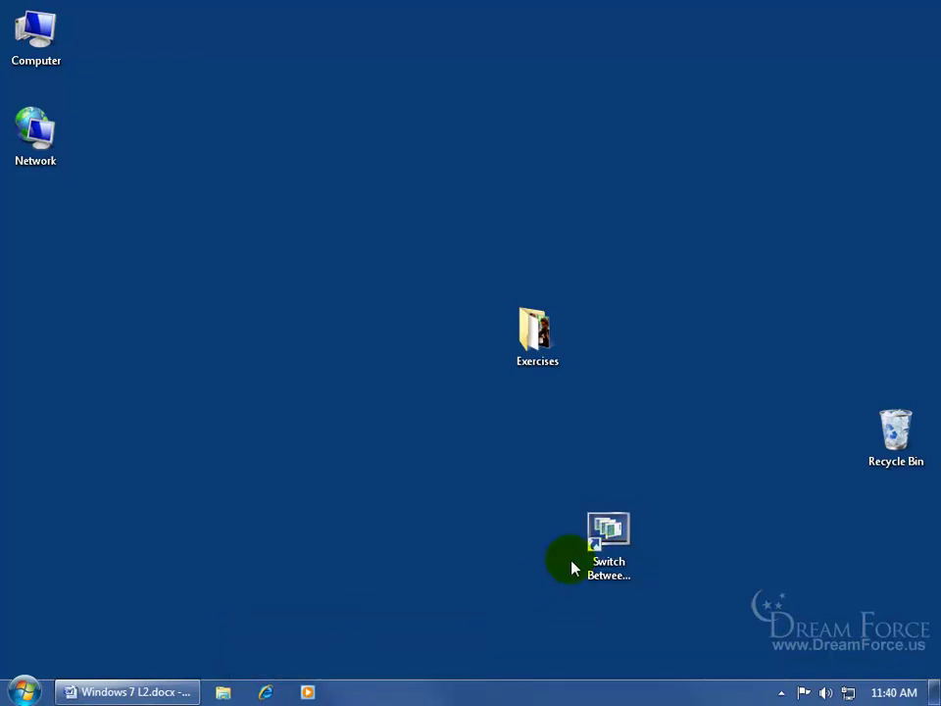
pyautogui.moveTo(613, 541); pyautogui.dragTo(487, 686)
# Step: Test the newly pinned window switcher twice from the taskbar, cycling through the 3D stack and picking its front window
pyautogui.click(344, 692)
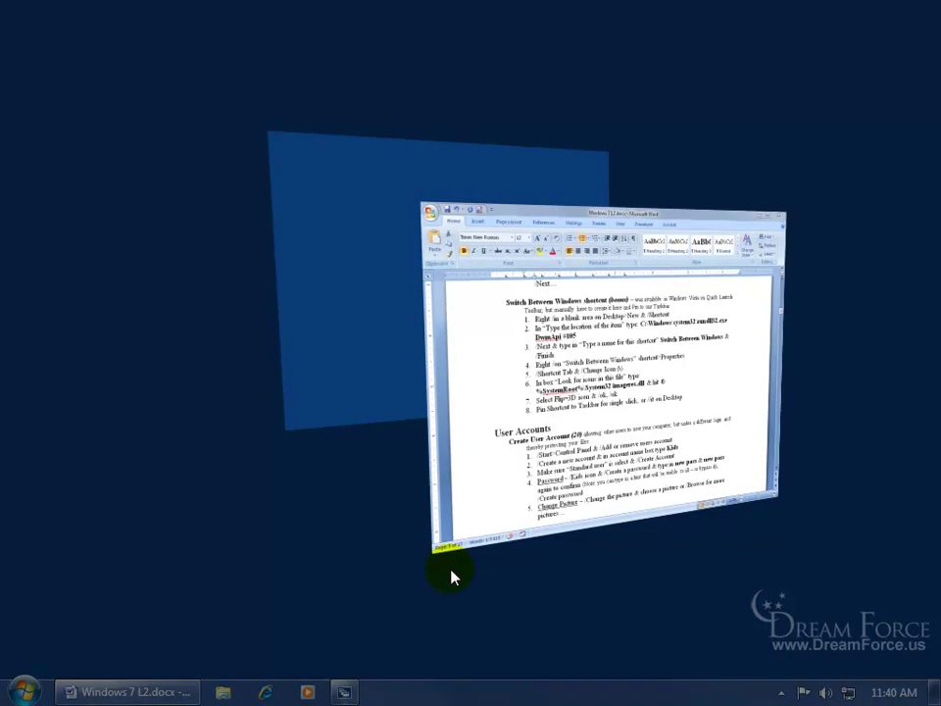
pyautogui.click(451, 576)
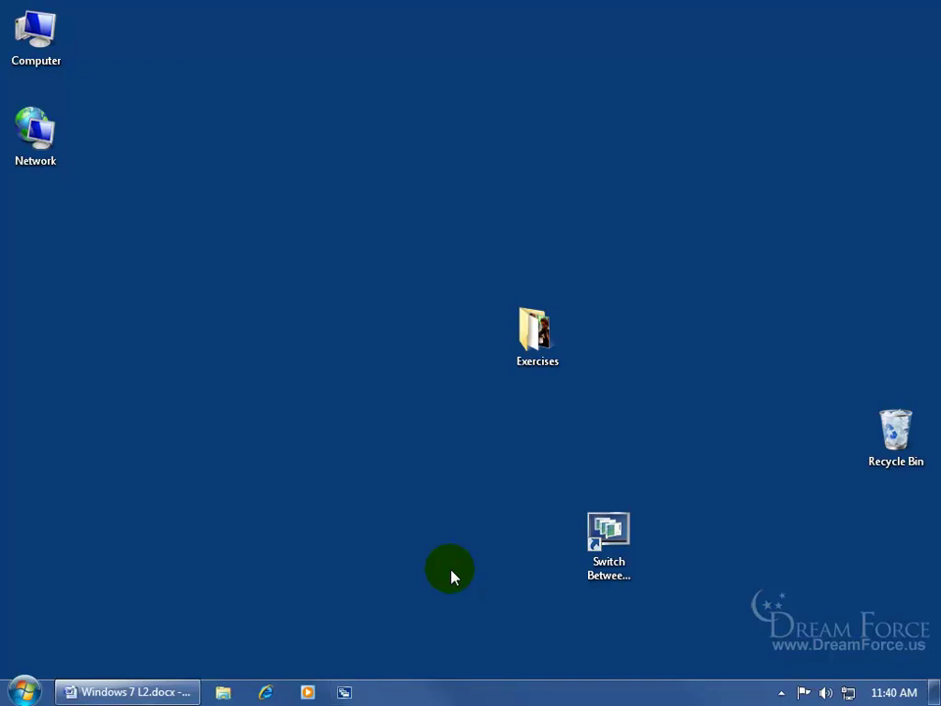
pyautogui.click(344, 692)
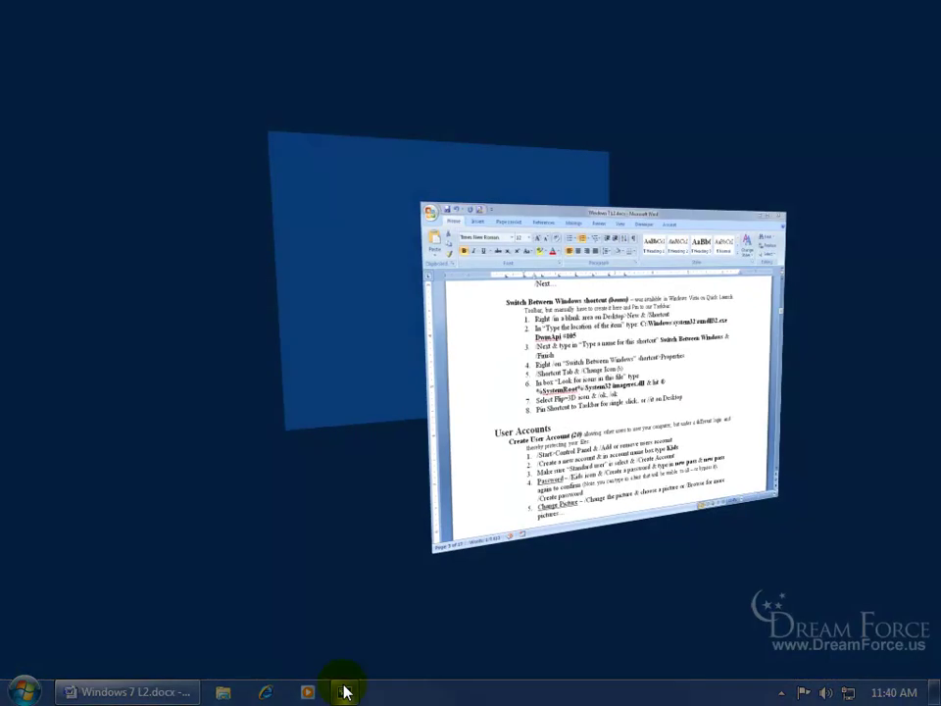
pyautogui.scroll(-1, 369, 674)
pyautogui.click(584, 391)
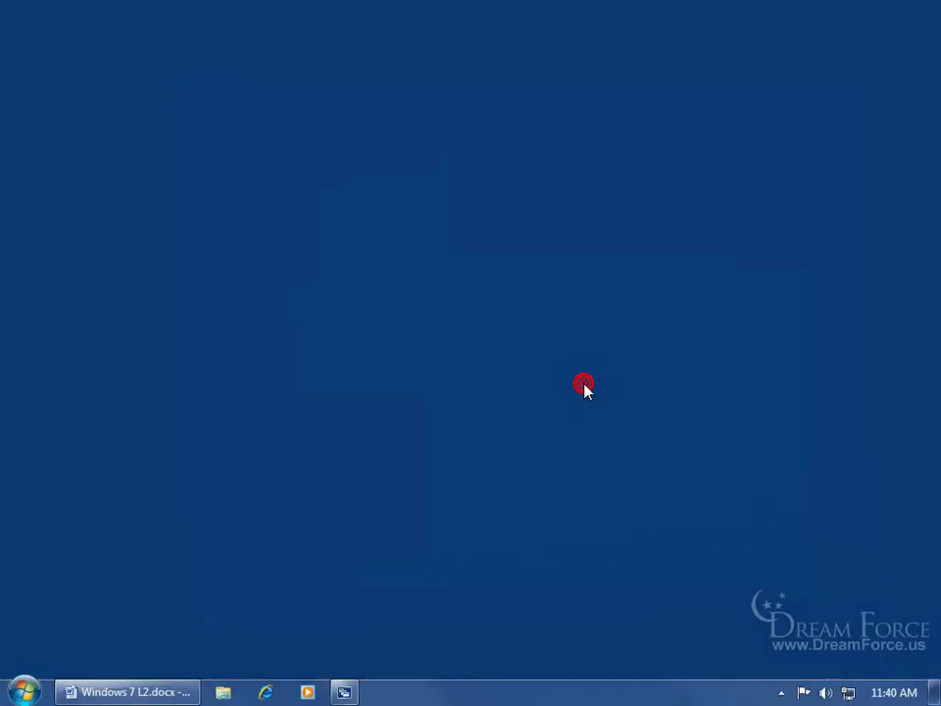